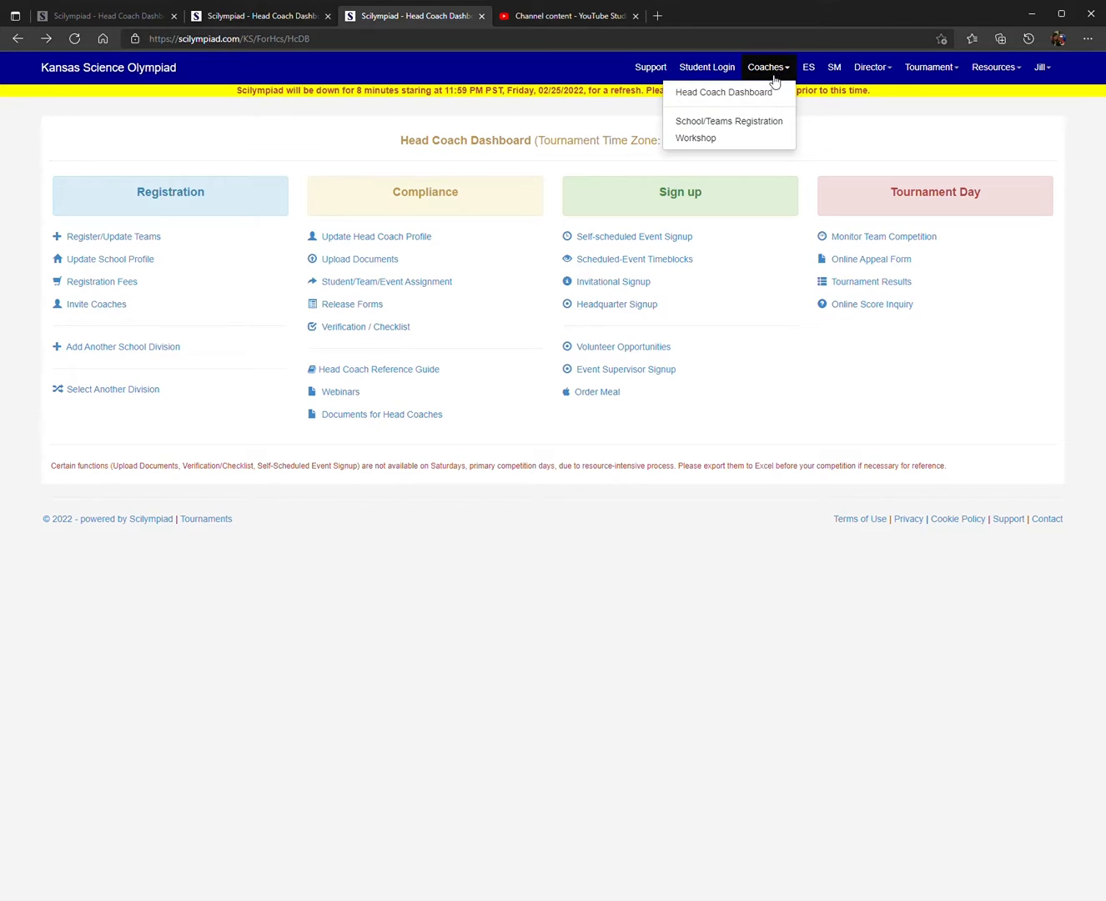
Step: In Student/Team/Event Assignment, add a student with last name "name", first name "last" and grade 9, marked as an alternate
click(766, 95)
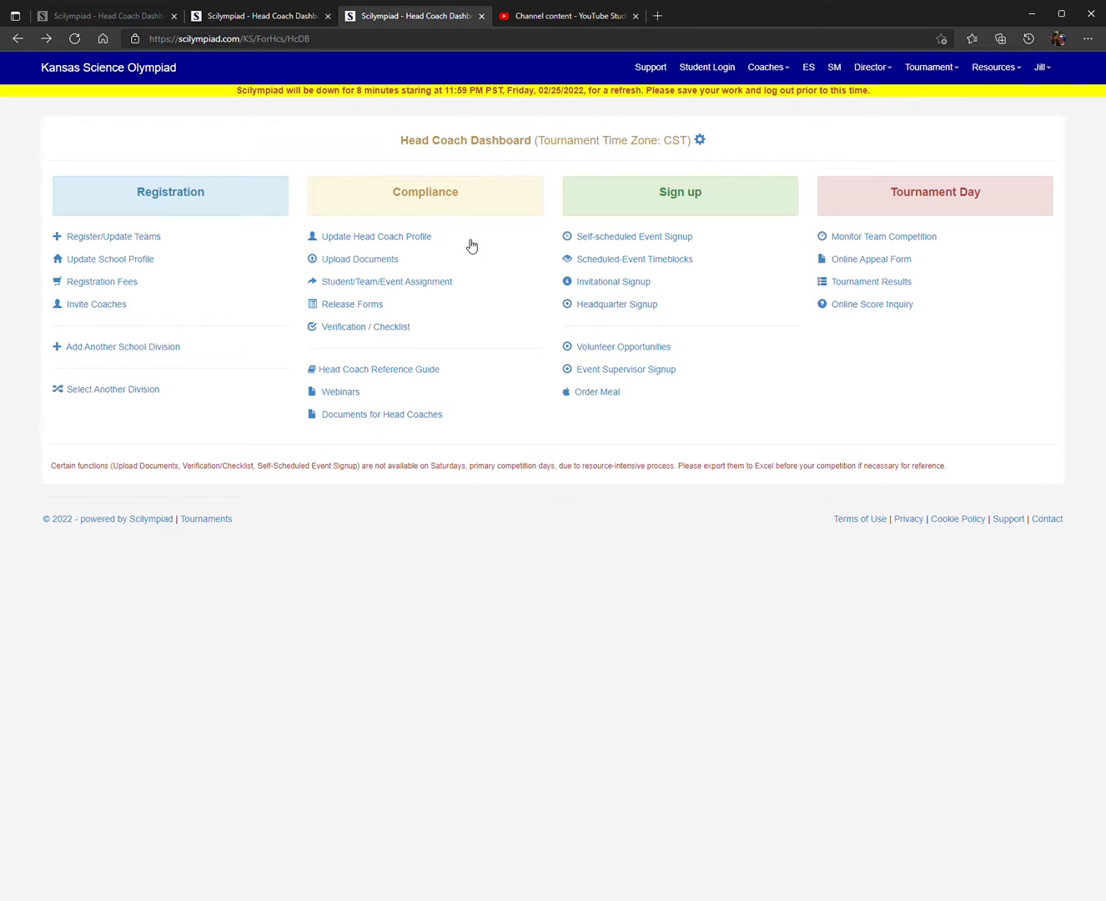
click(409, 282)
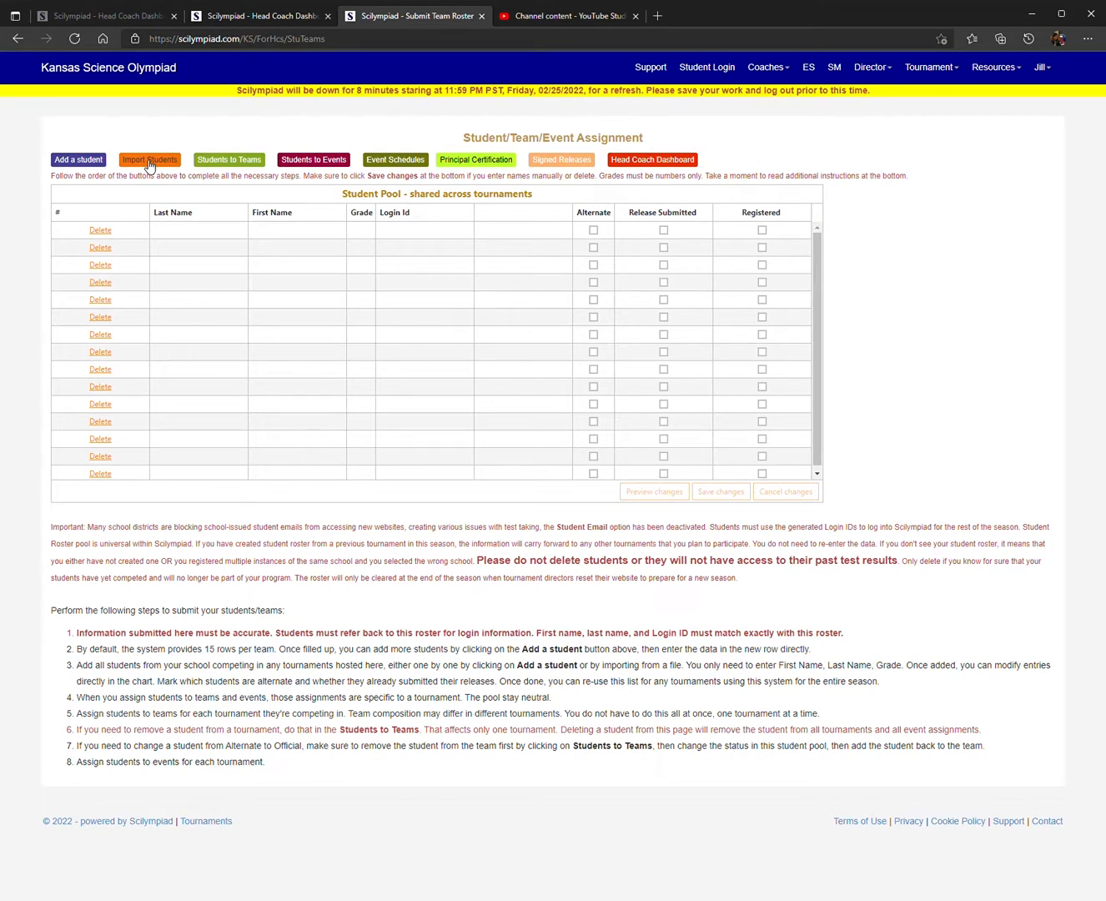
click(76, 160)
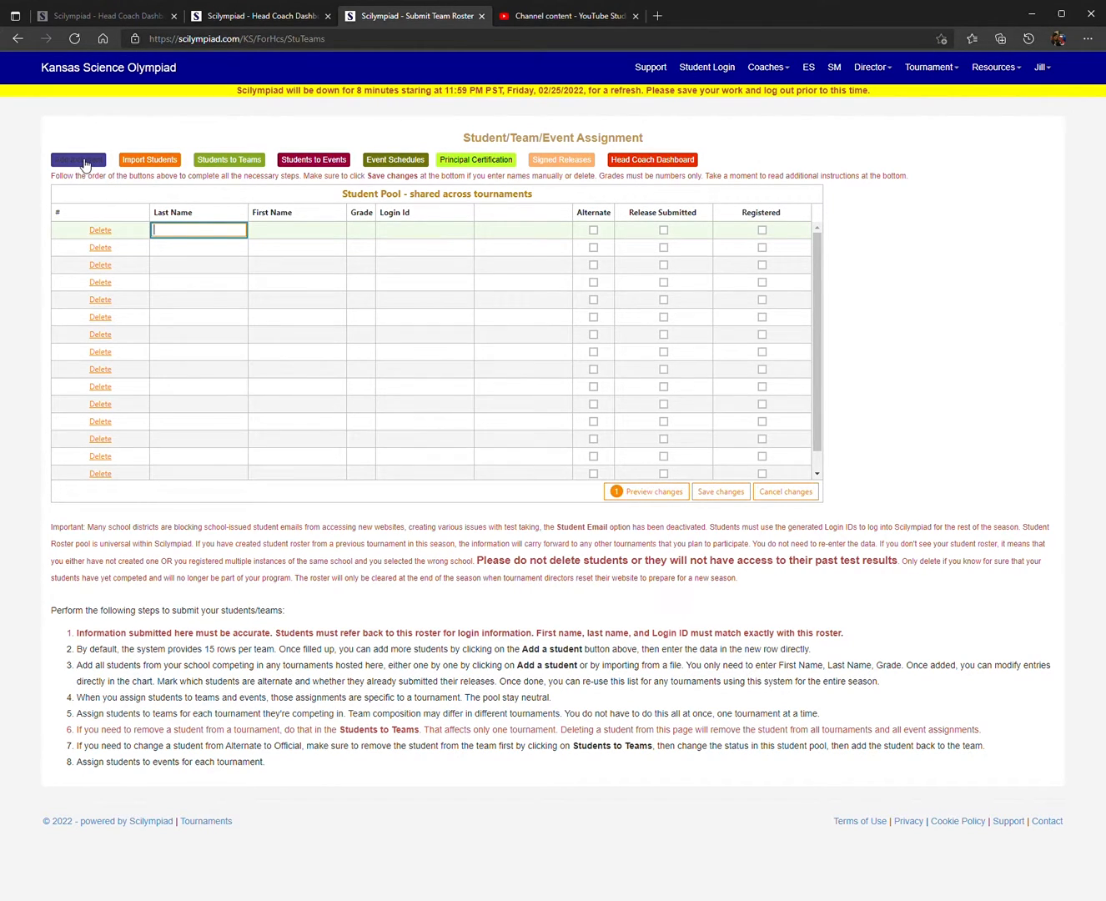
text(n)
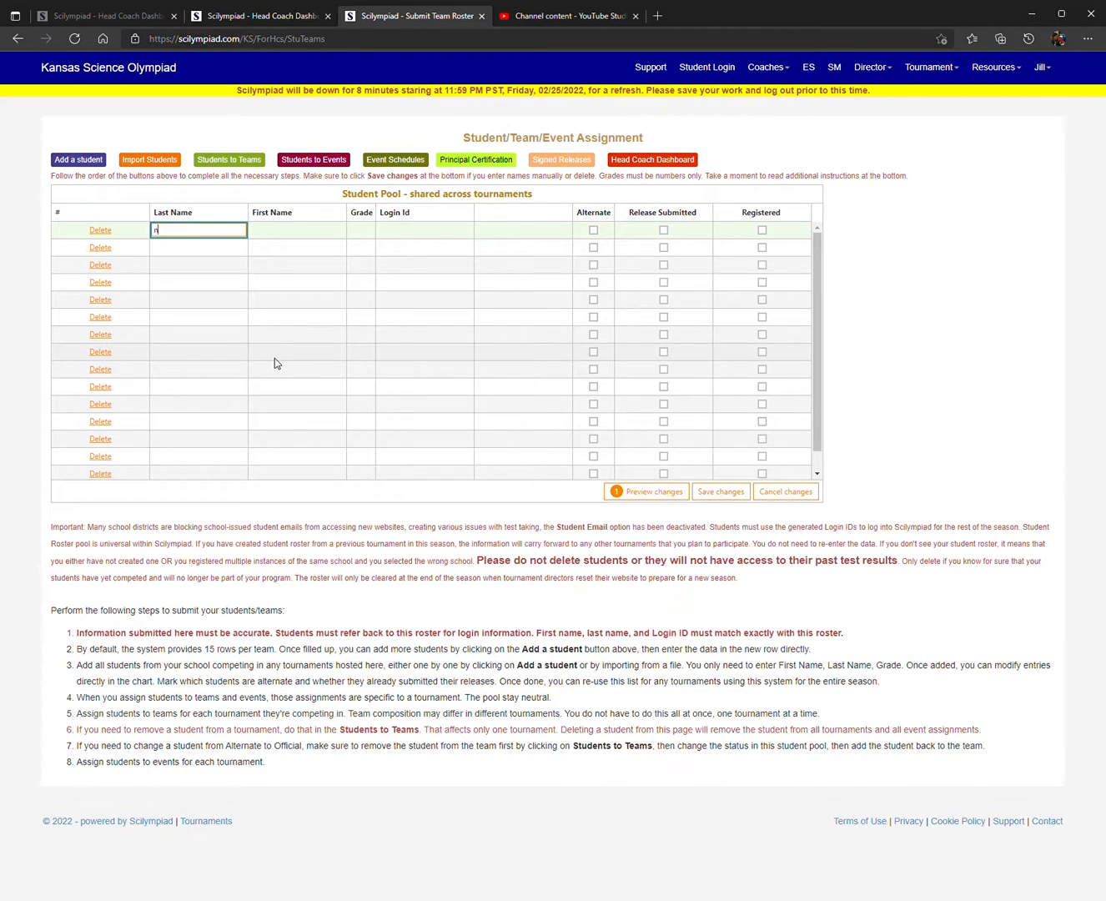
text(ame)
key(Tab)
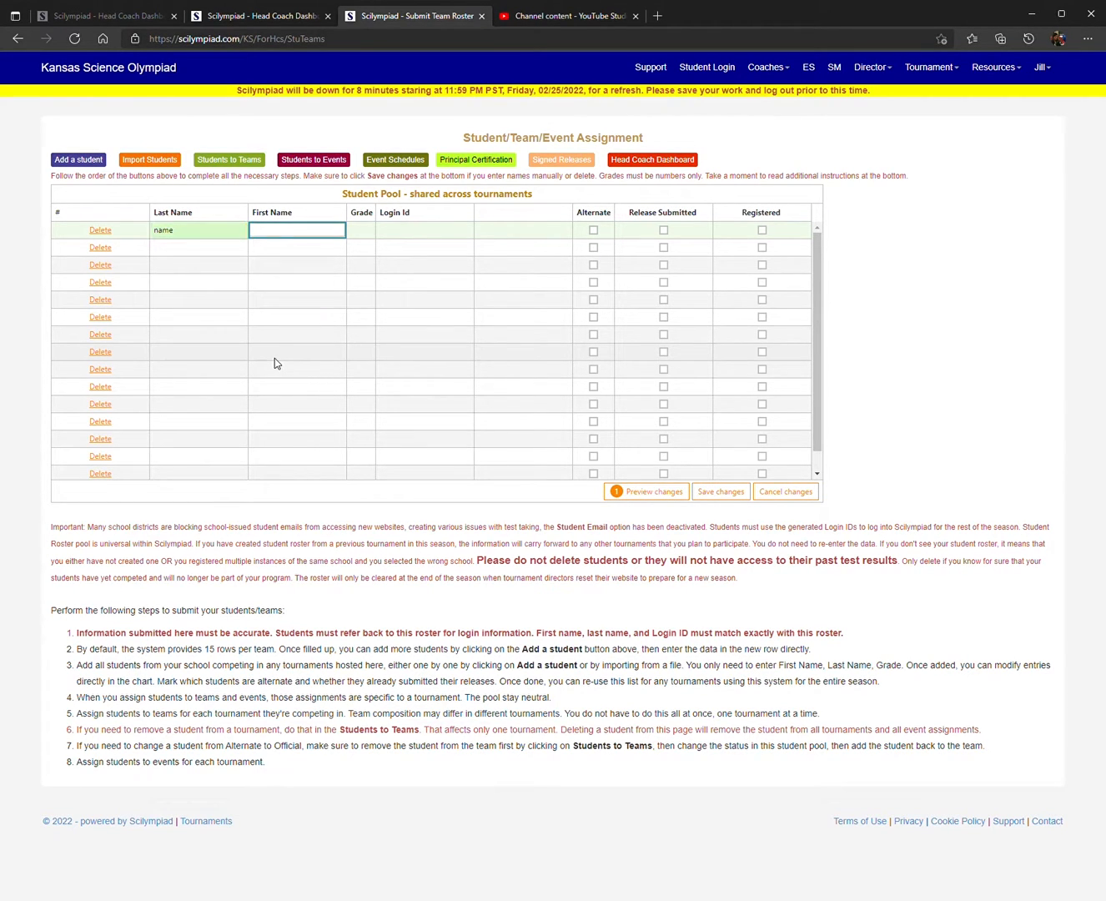
text(last)
key(Tab)
text(9)
key(Tab)
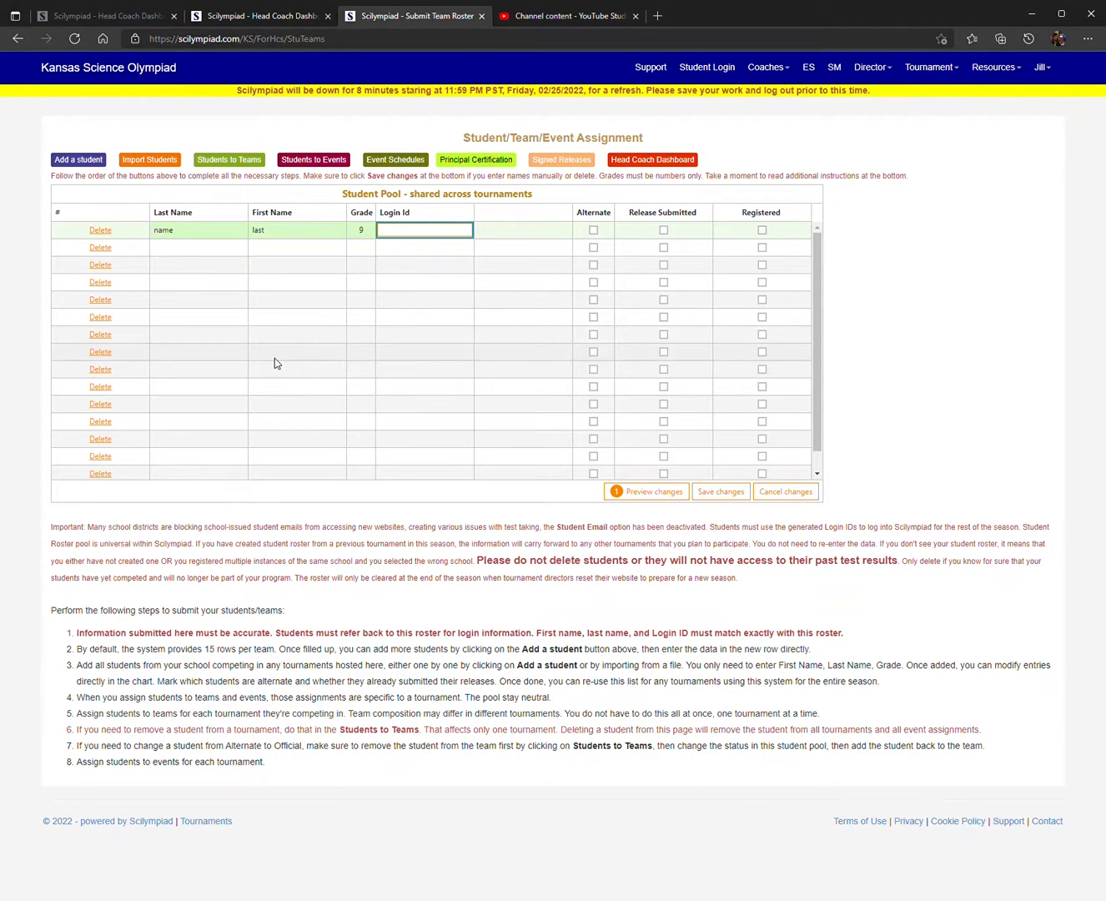
key(Tab)
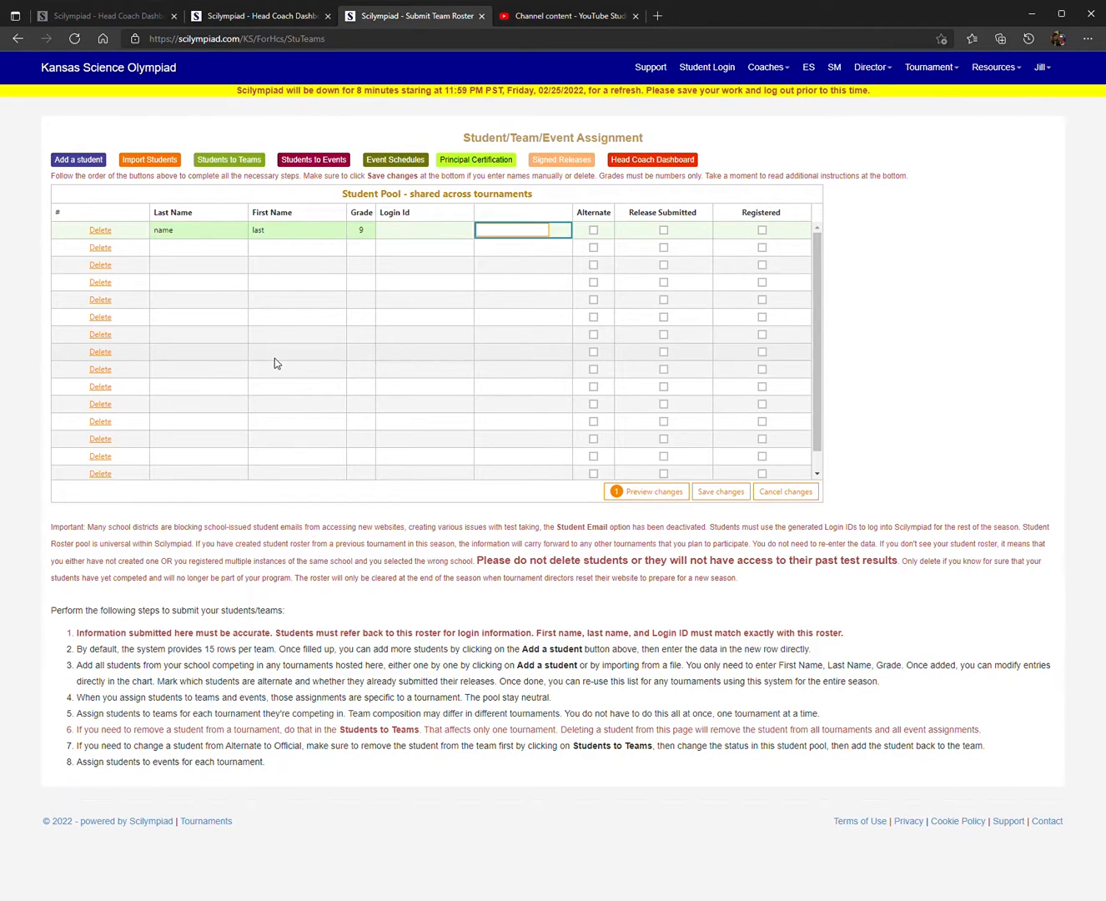
click(596, 231)
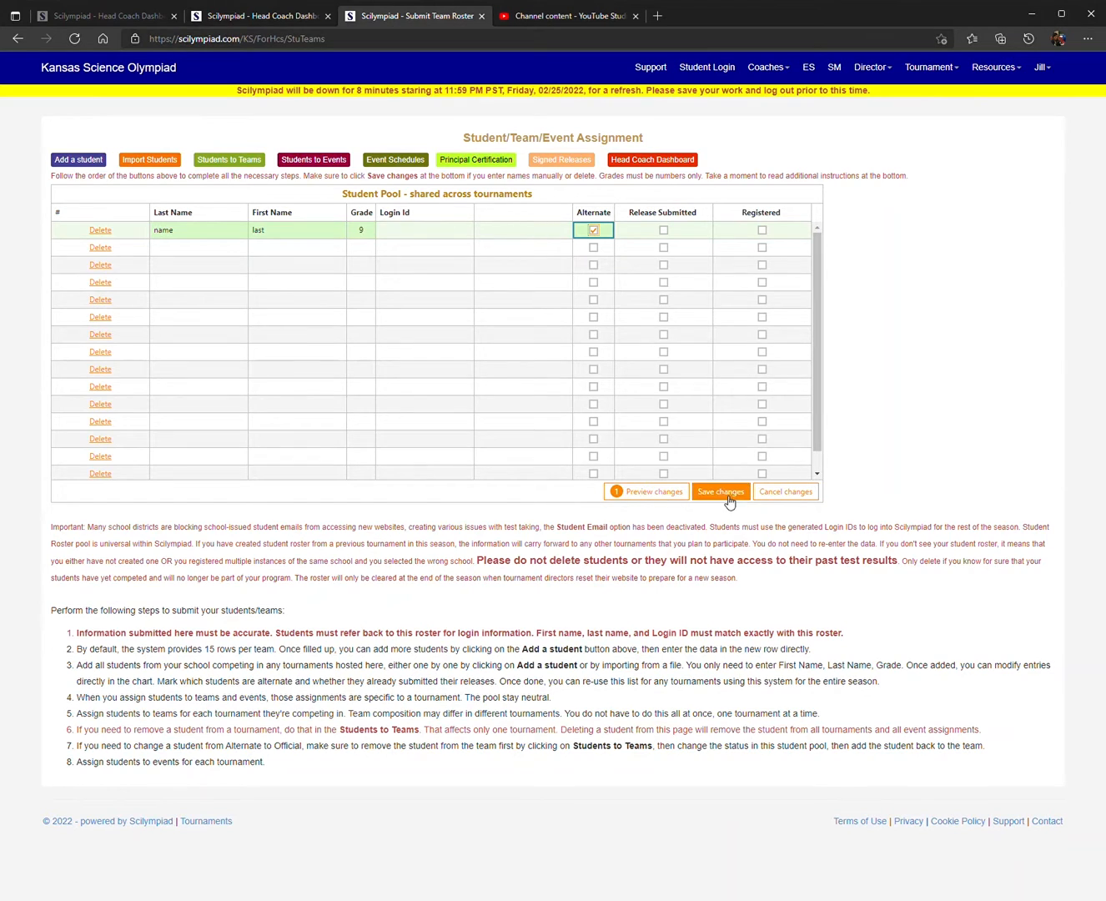
Step: Add a second student with last name "2", first name "last2" and grade 10, and save the student pool
click(177, 251)
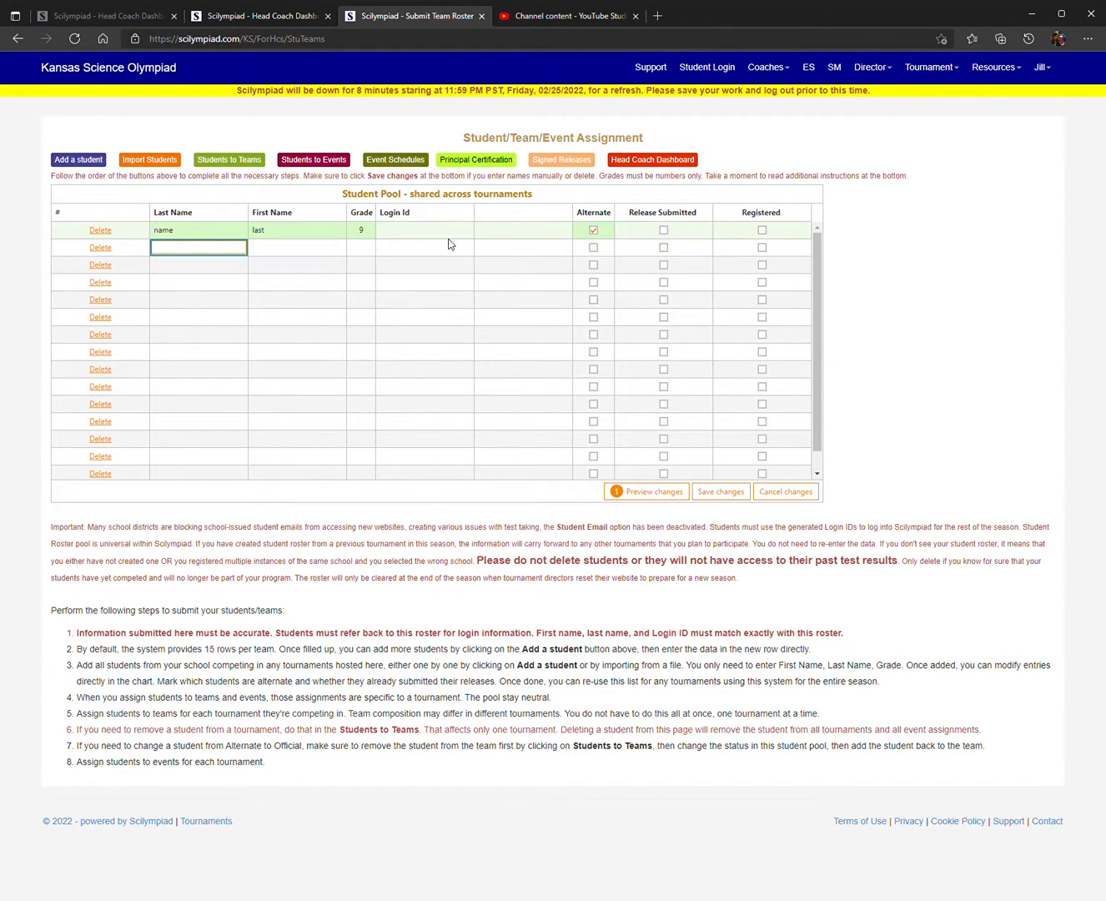
text(2)
key(Tab)
text(last2)
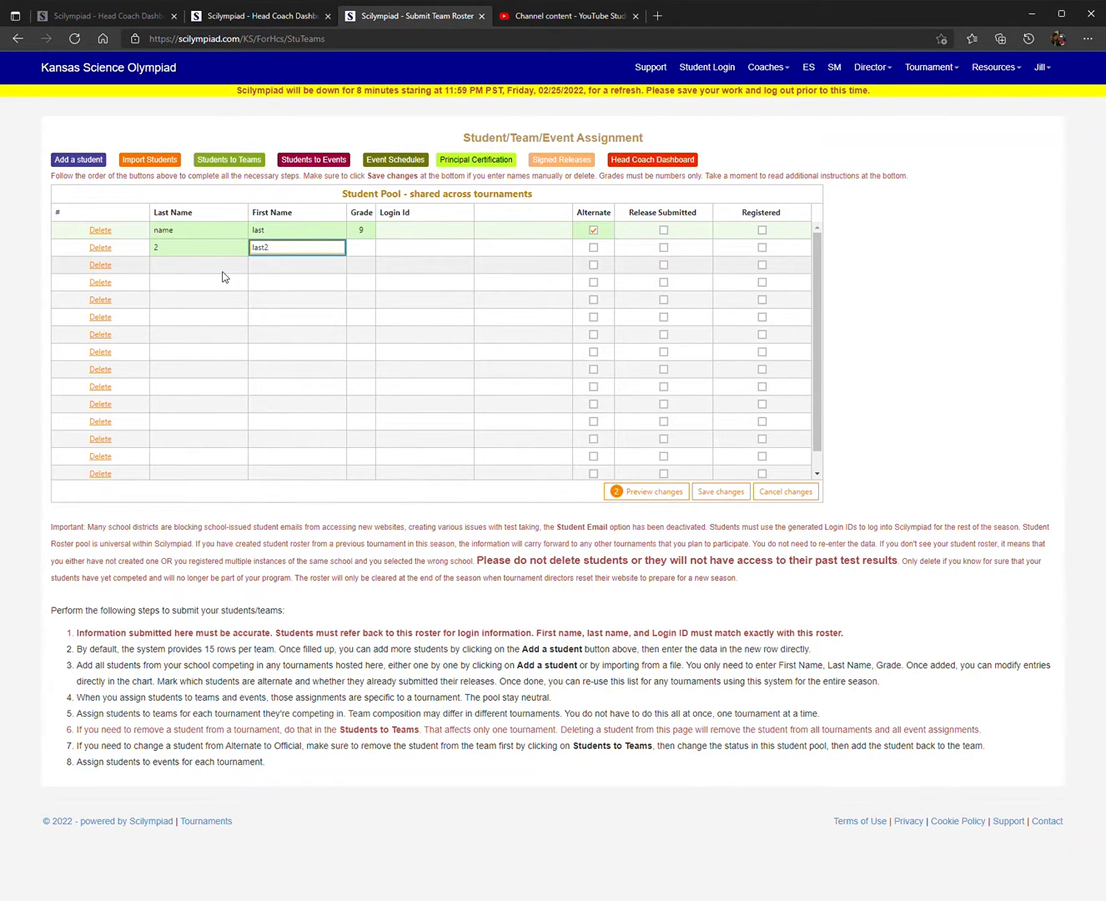
key(Tab)
text(10)
click(871, 297)
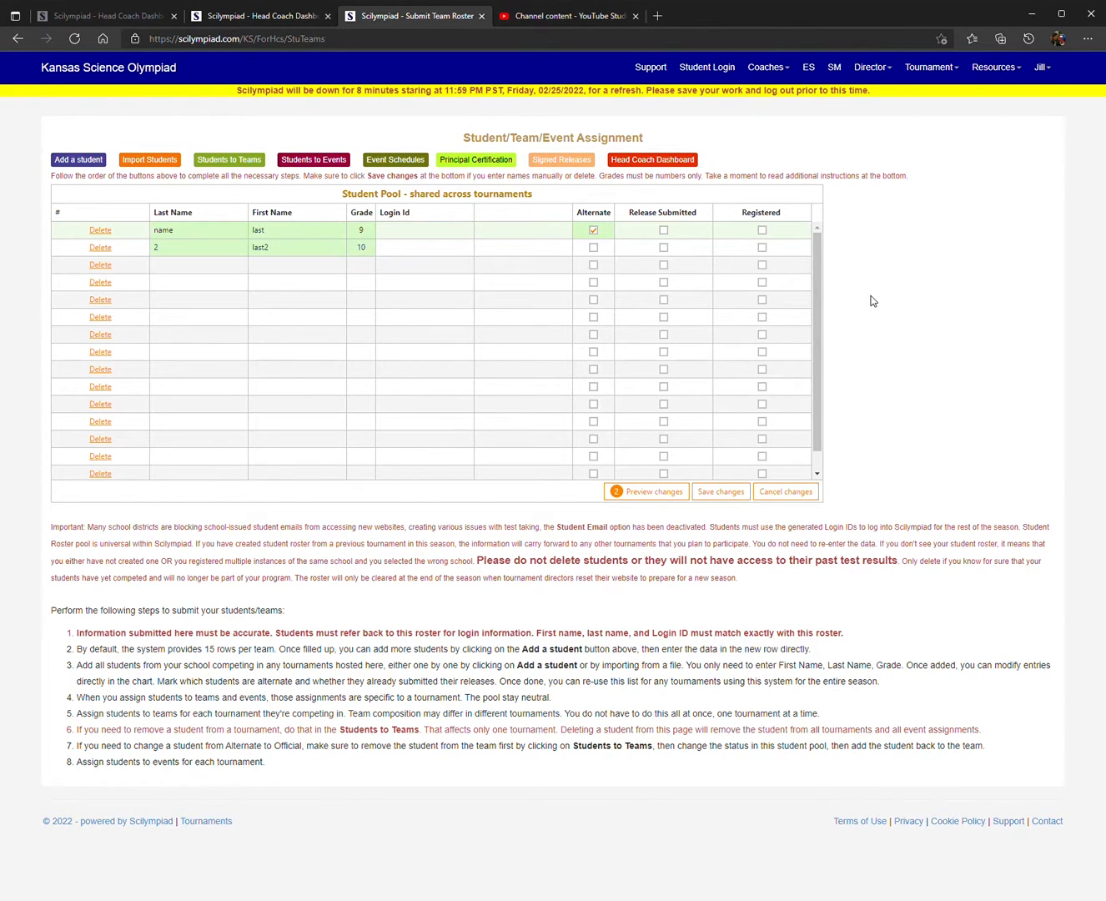
click(722, 493)
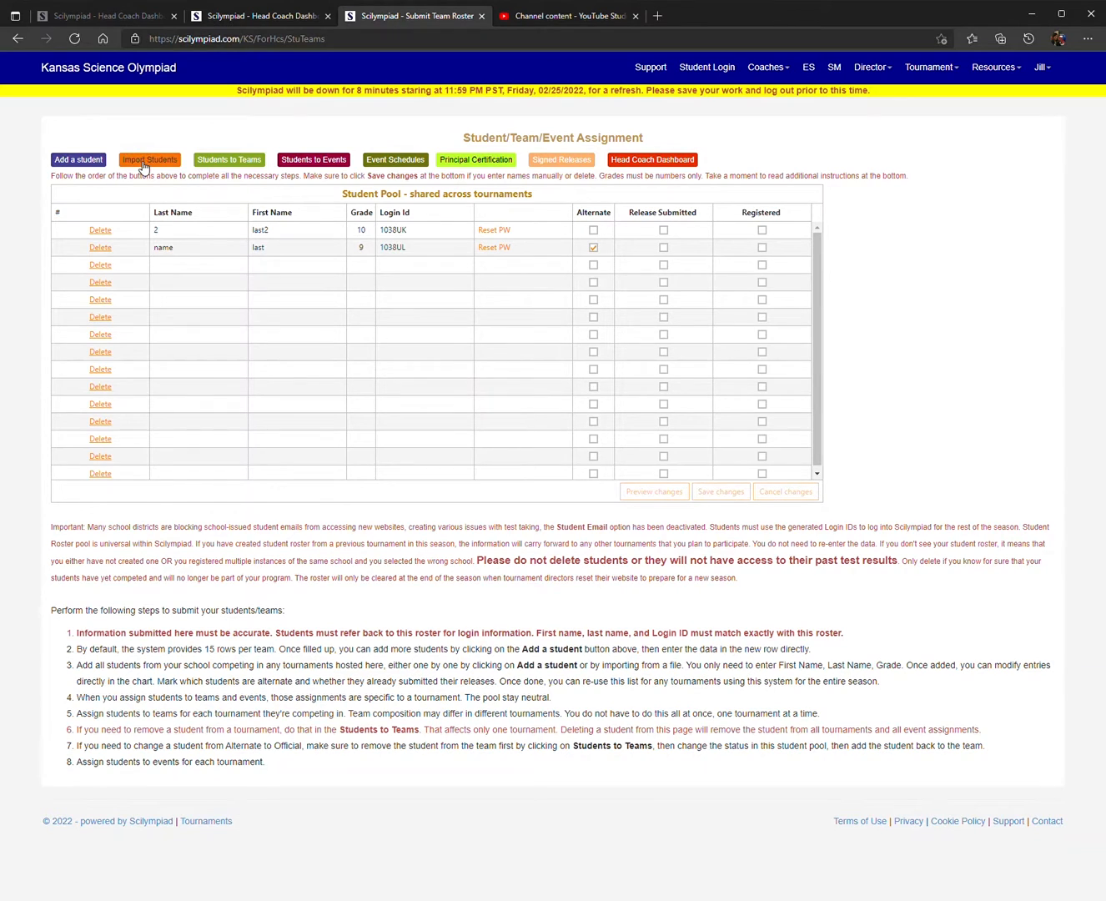
Step: Assign both students from the student pool to the Facsme1 team
click(253, 163)
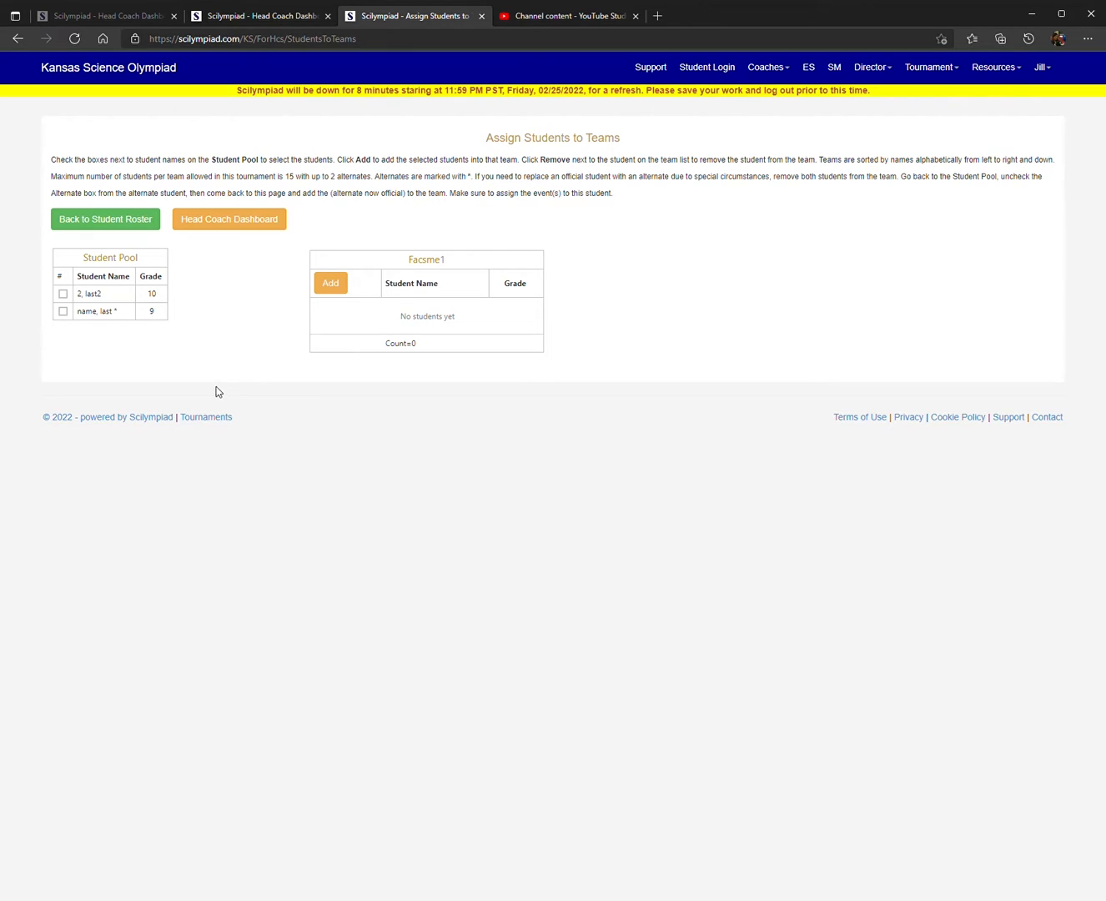
click(63, 294)
click(63, 312)
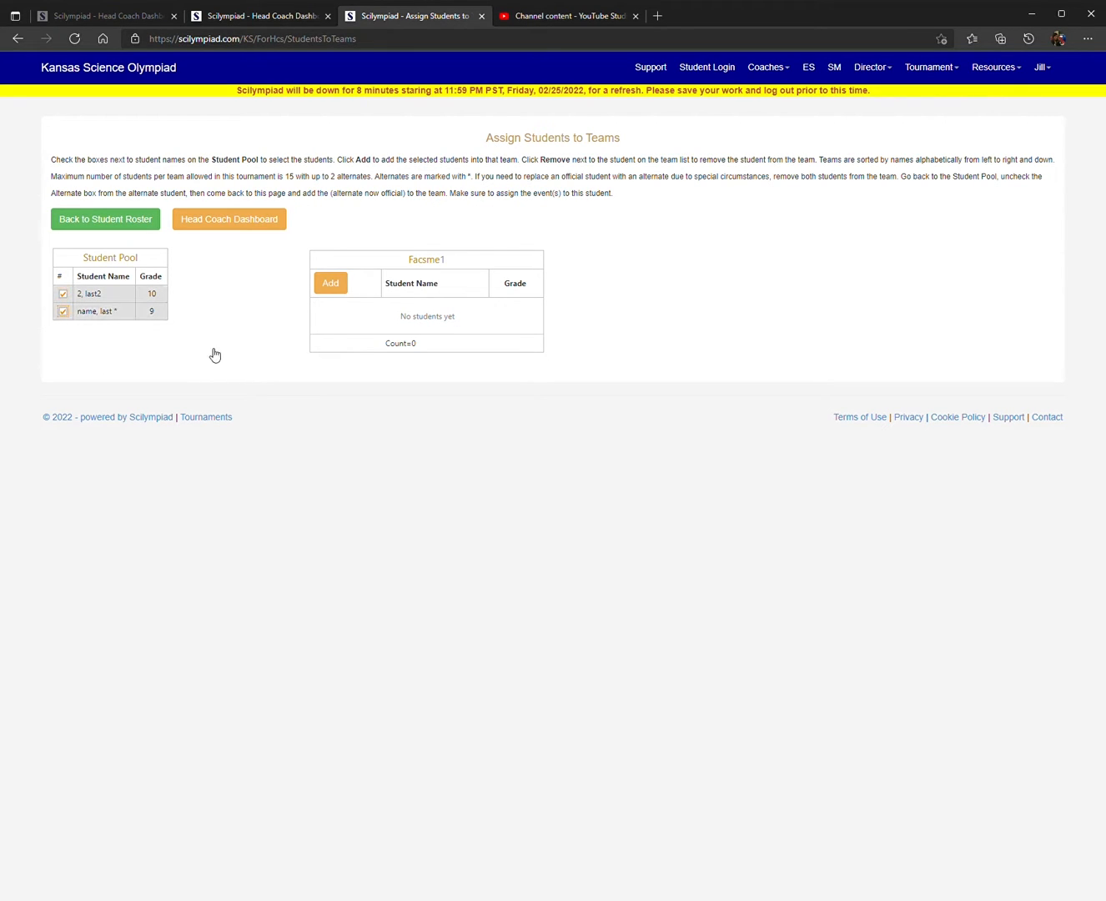
click(333, 286)
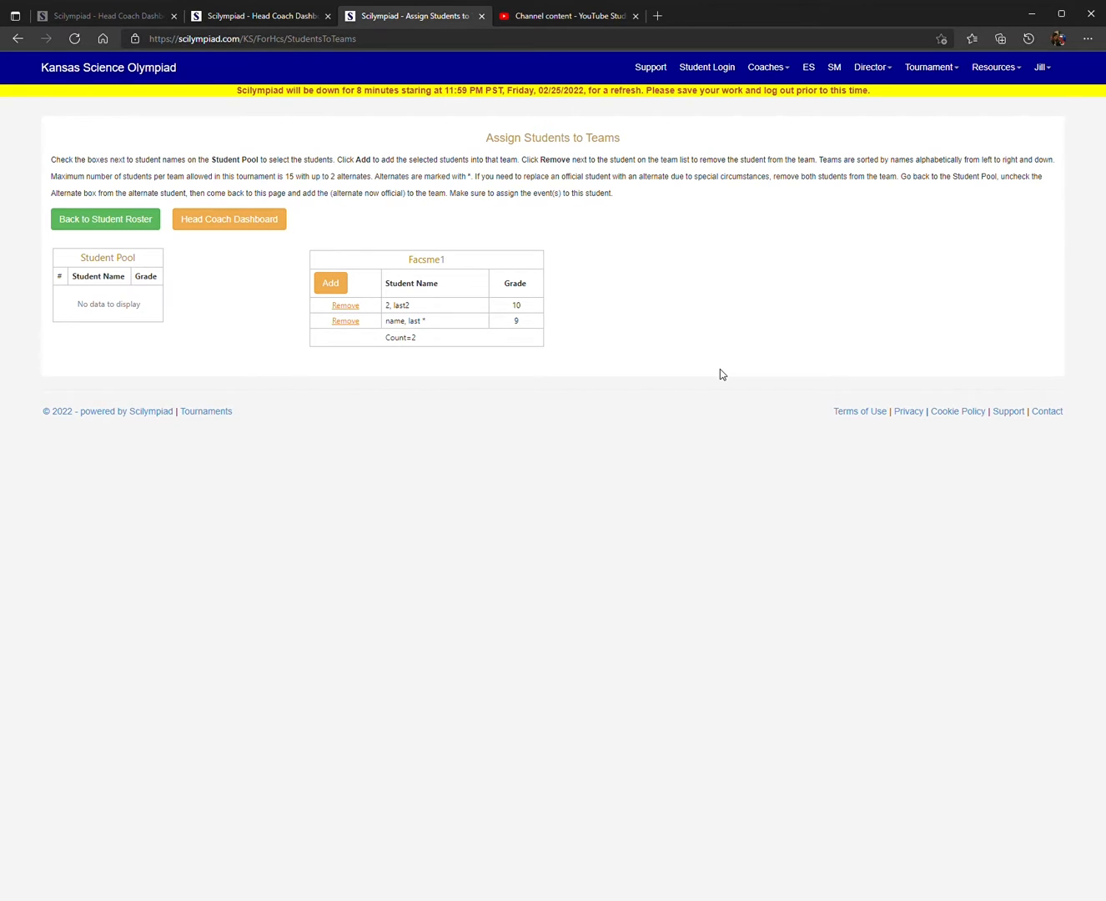
Step: Return to the student roster, reopen the team assignments and remove the alternate student from the Facsme1 team
click(87, 220)
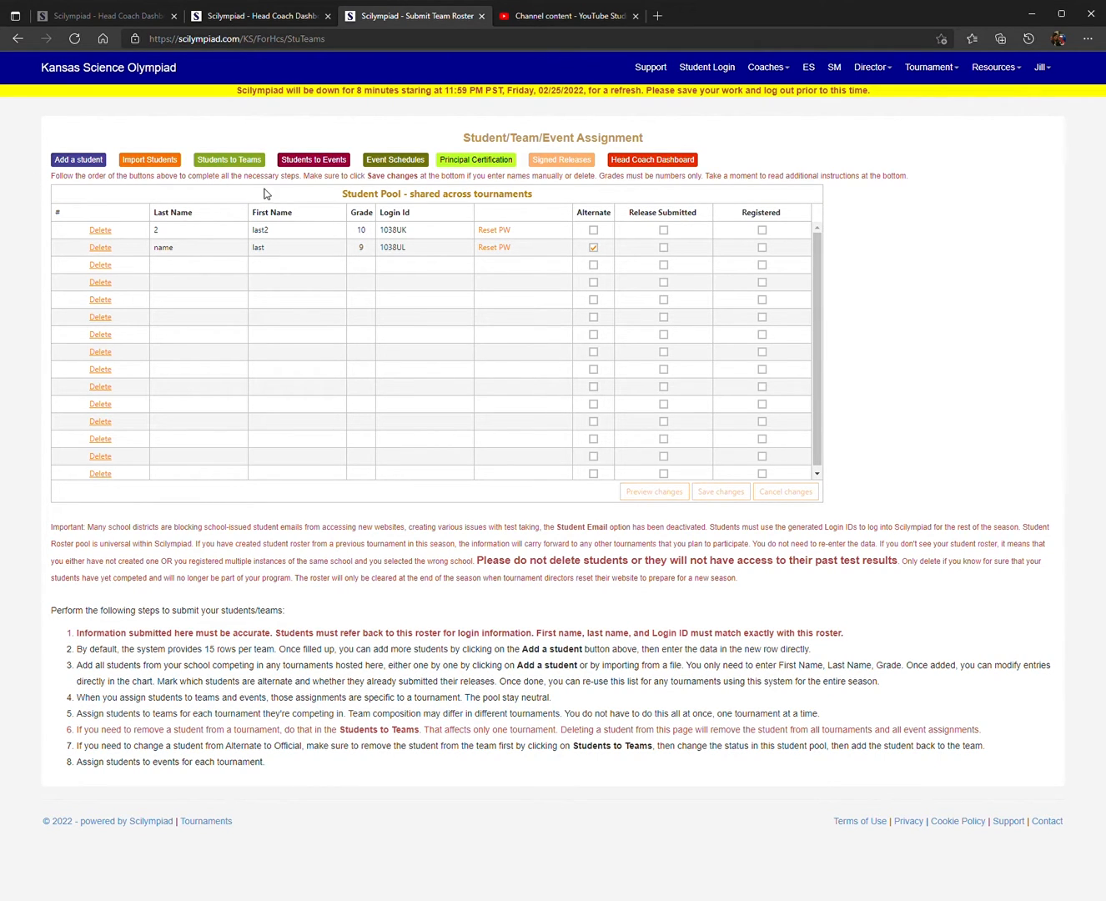
click(245, 167)
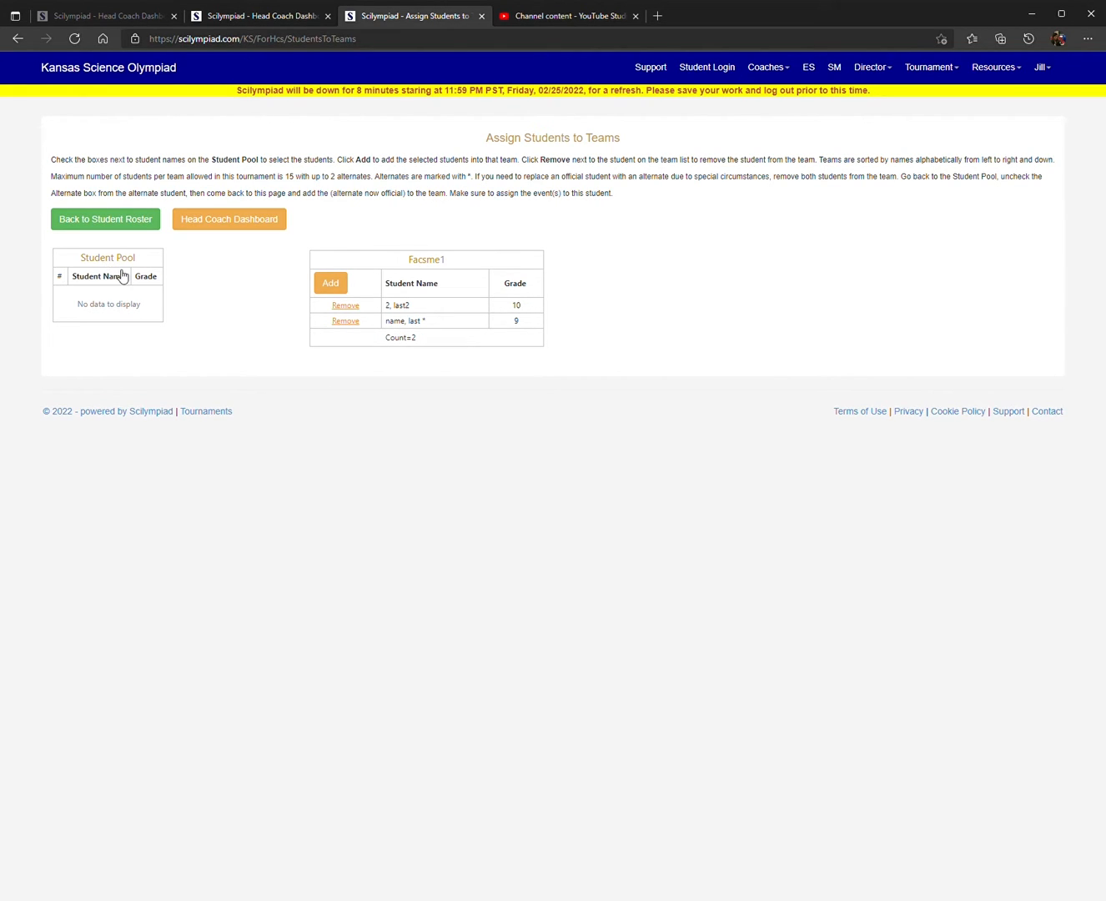
click(345, 321)
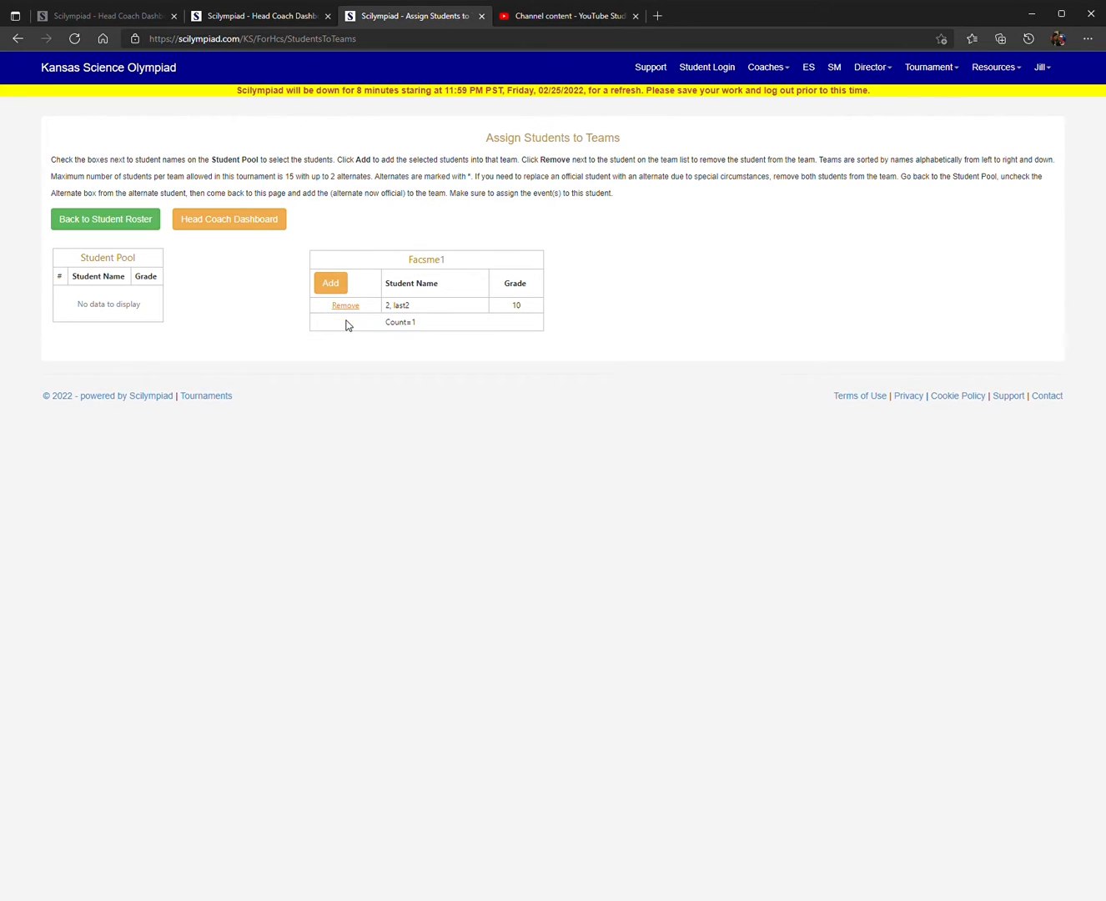
Step: Assign the Facsme1 student to the Codebusters, Dynamic Planet and Environmental Chemistry events and save the event assignments
click(244, 222)
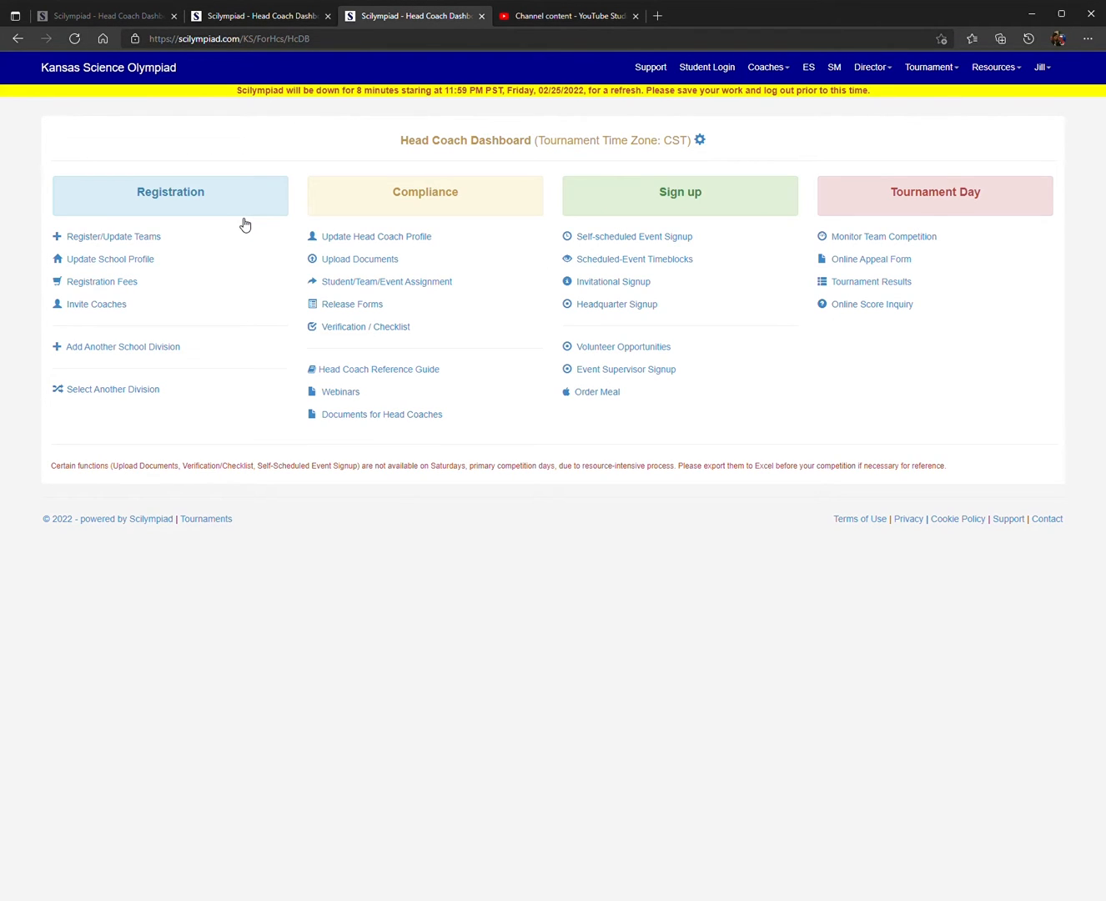
click(407, 281)
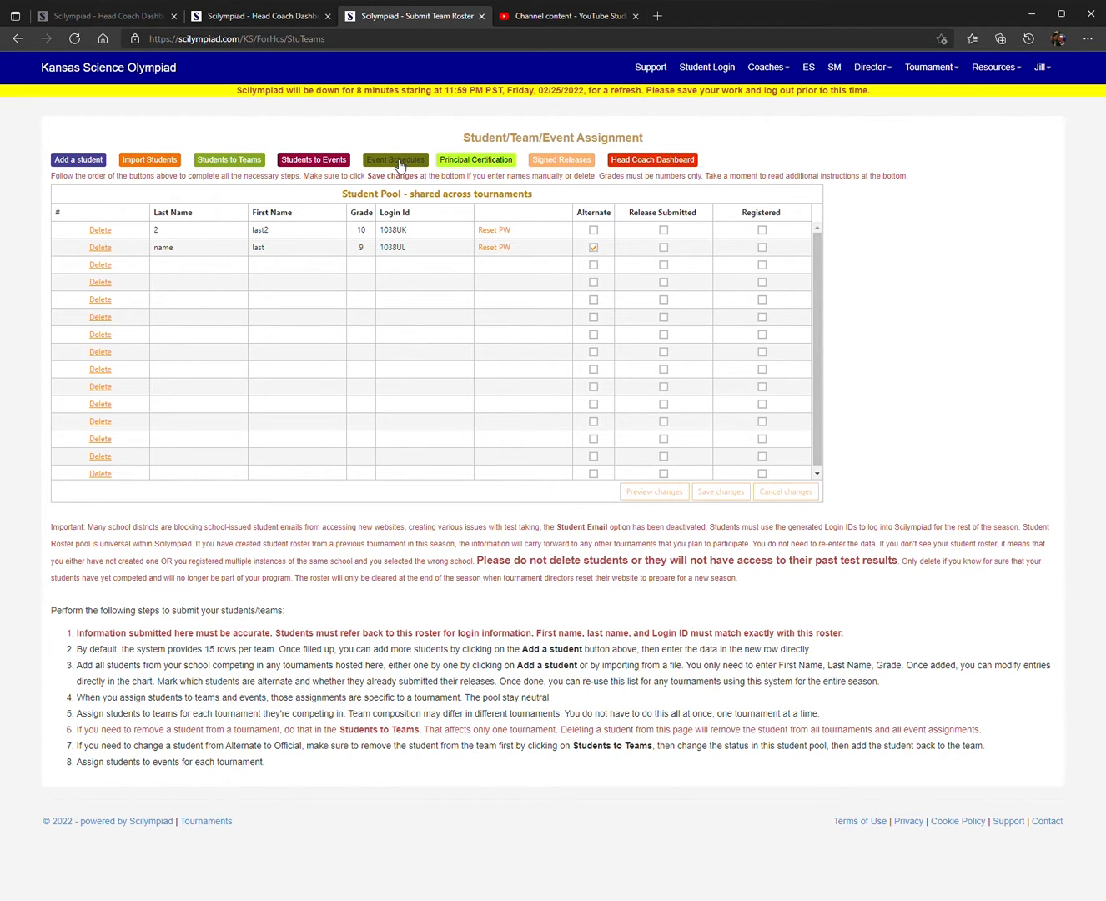
click(320, 161)
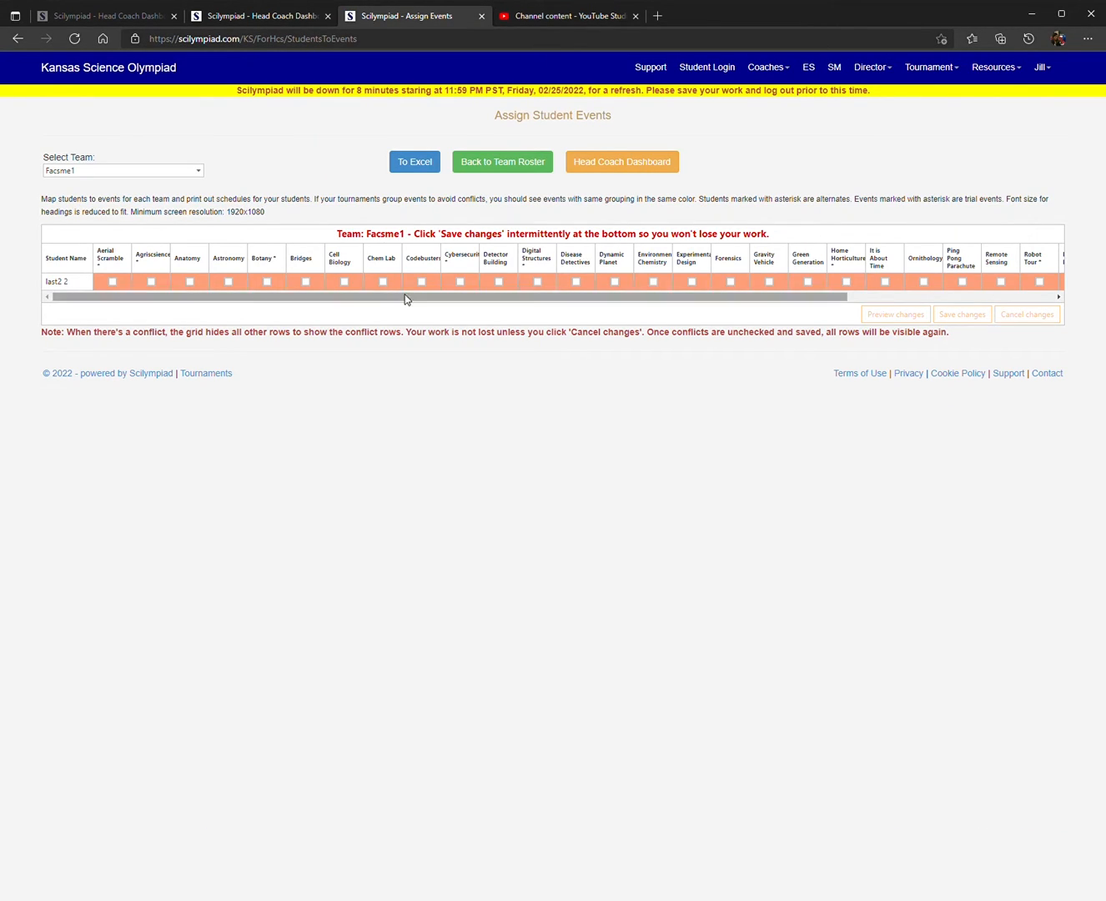
click(267, 281)
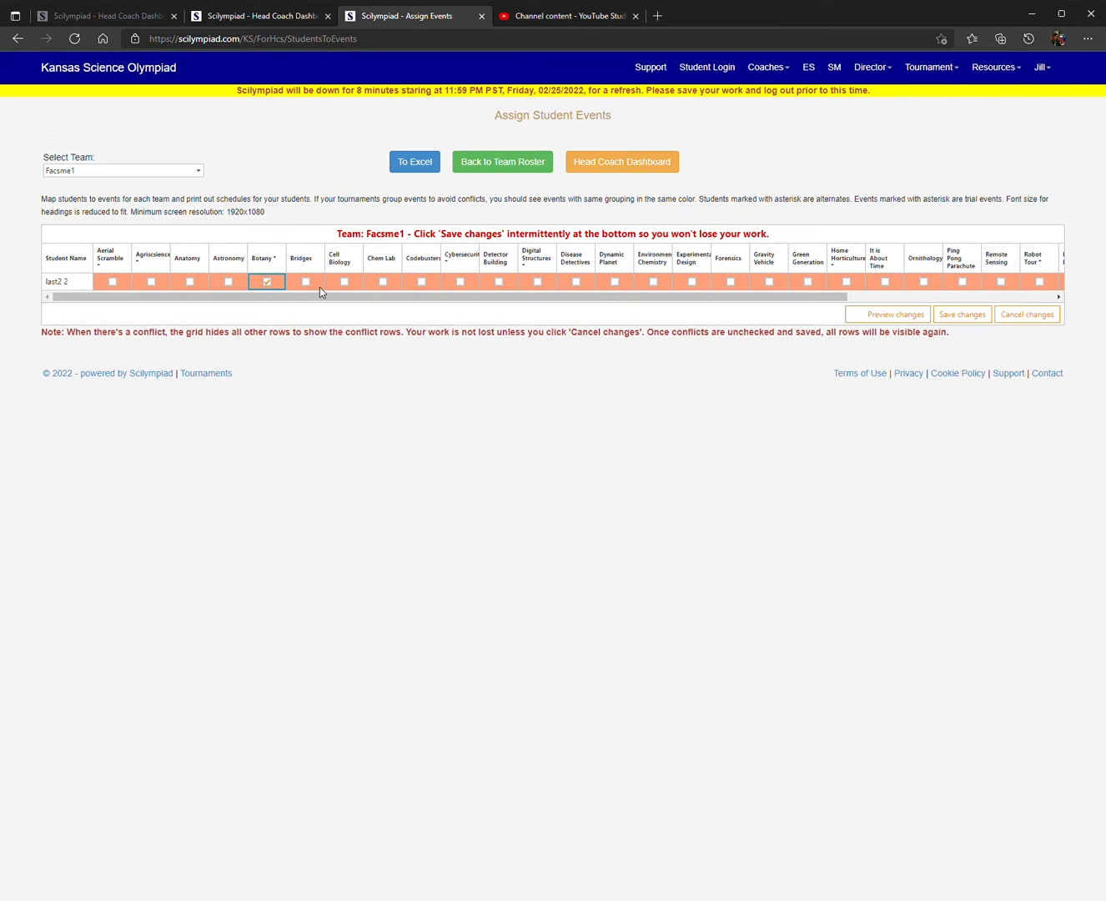
click(422, 281)
click(268, 282)
click(613, 284)
click(654, 284)
click(970, 322)
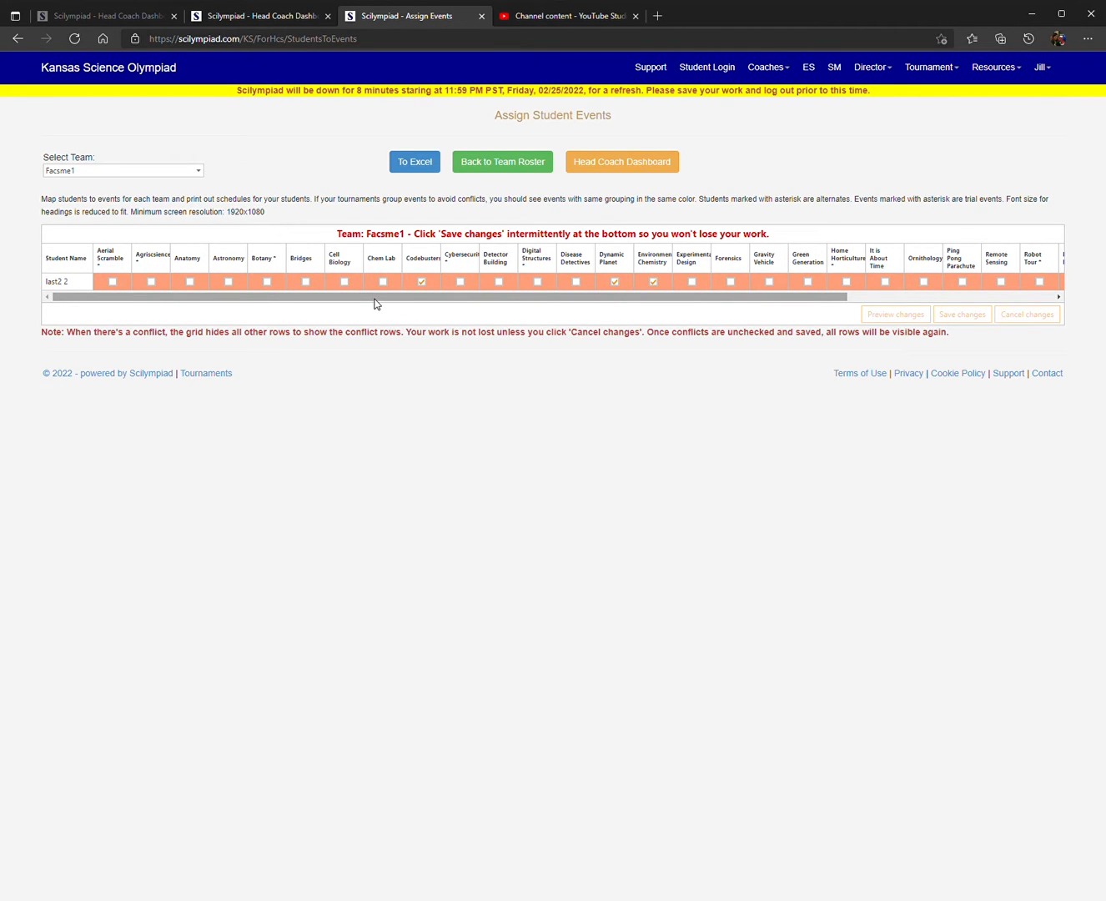
Step: From the team roster page, generate the Principal Certification PDF, review it and close it
click(528, 165)
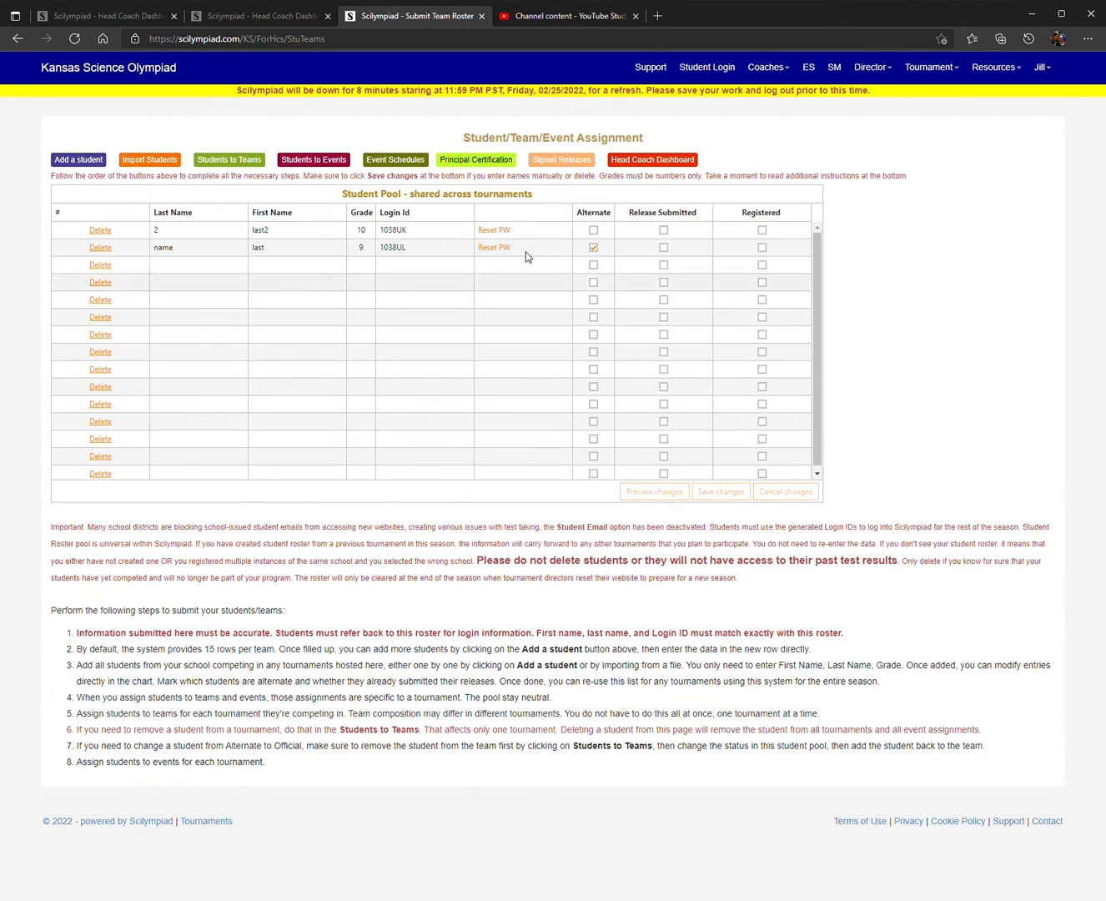
click(490, 162)
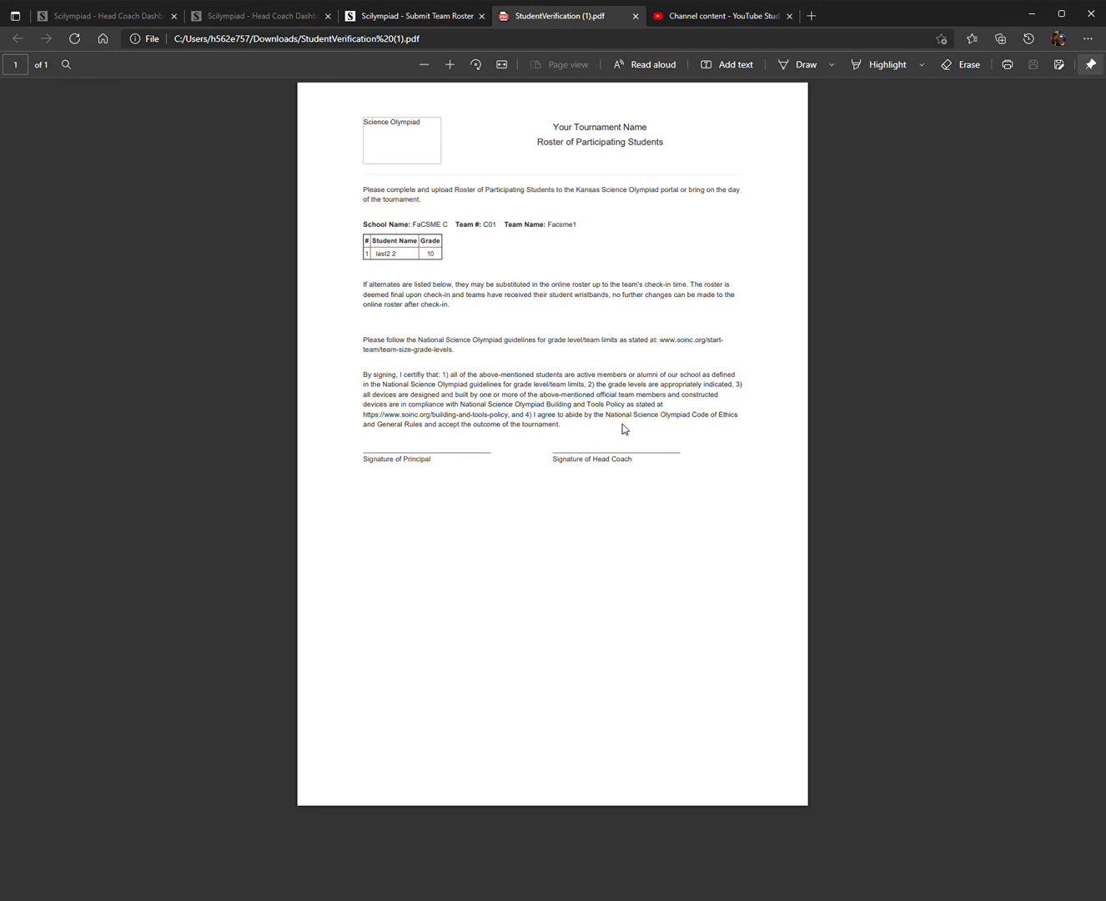
click(636, 16)
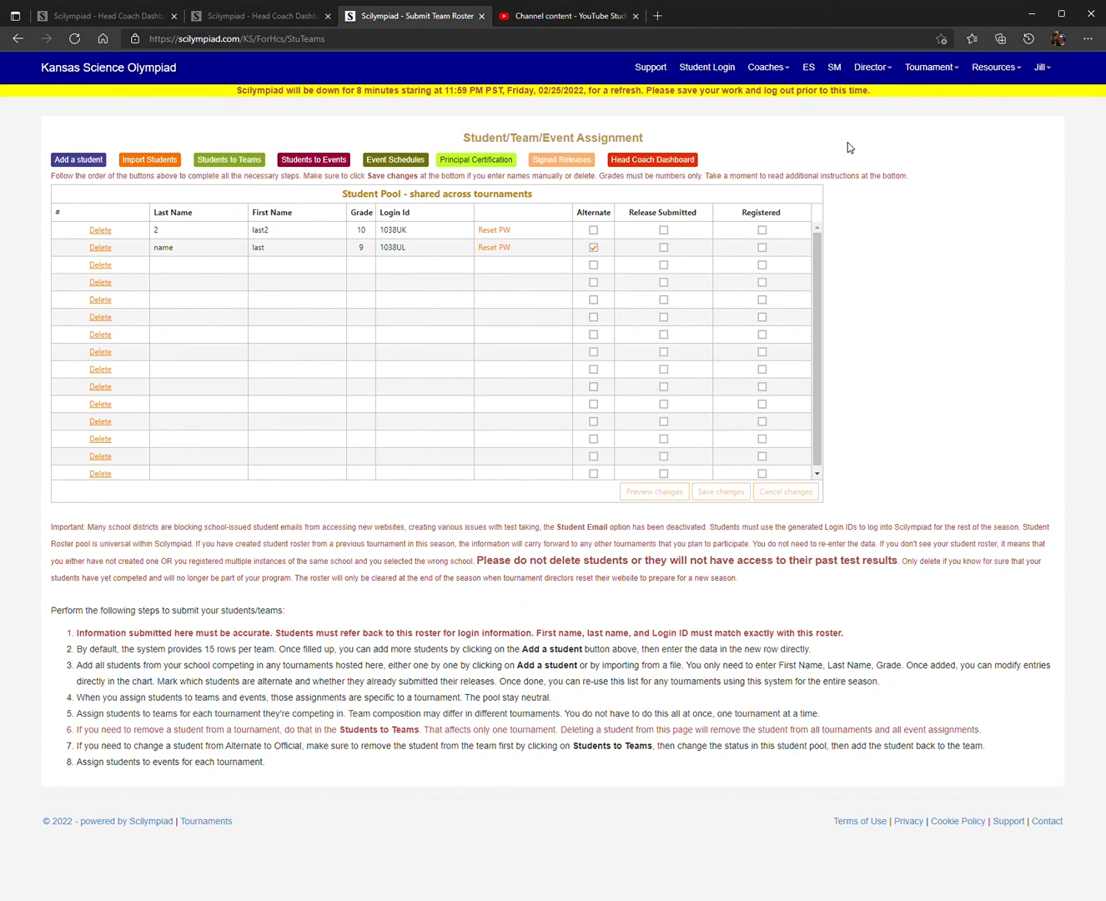
Step: Return to the Head Coach Dashboard and view the document upload form
click(776, 71)
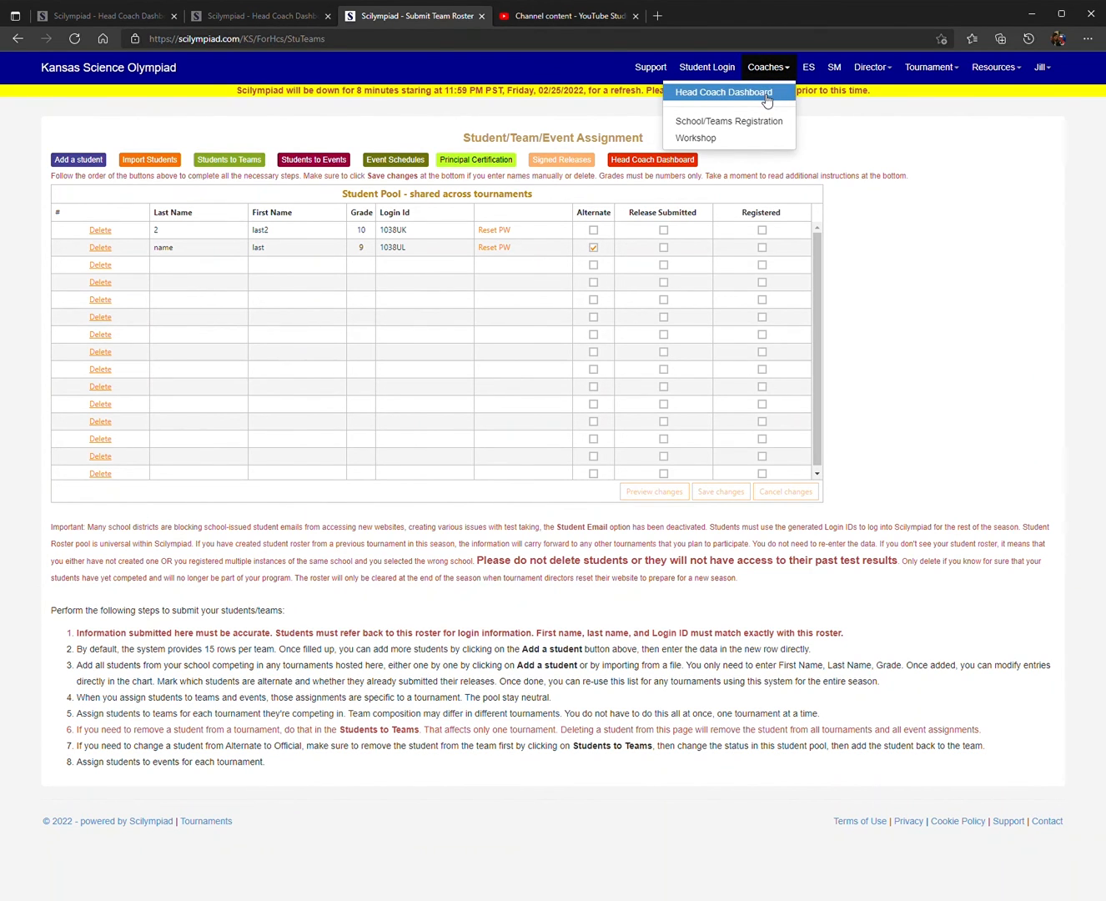
click(766, 95)
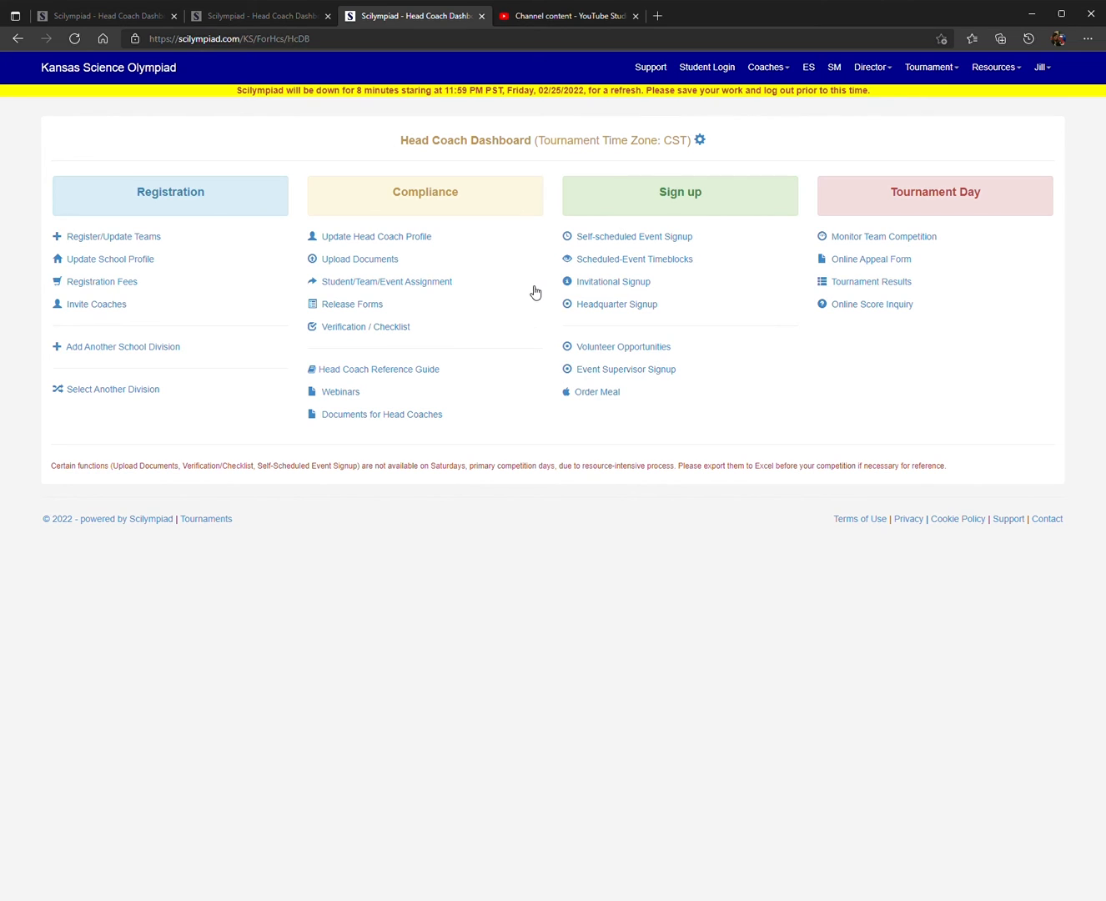
click(349, 263)
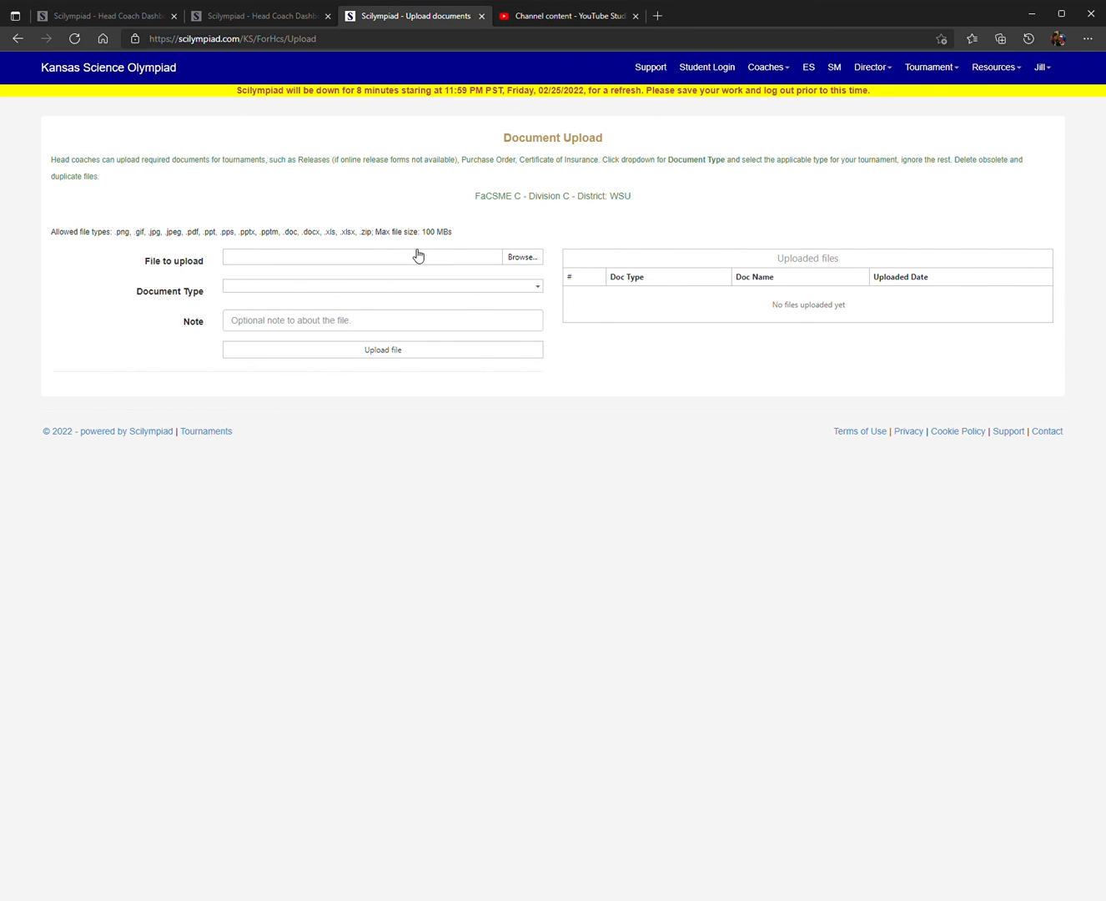
Step: Go back to the Head Coach Dashboard and view the list of documents for head coaches
click(775, 66)
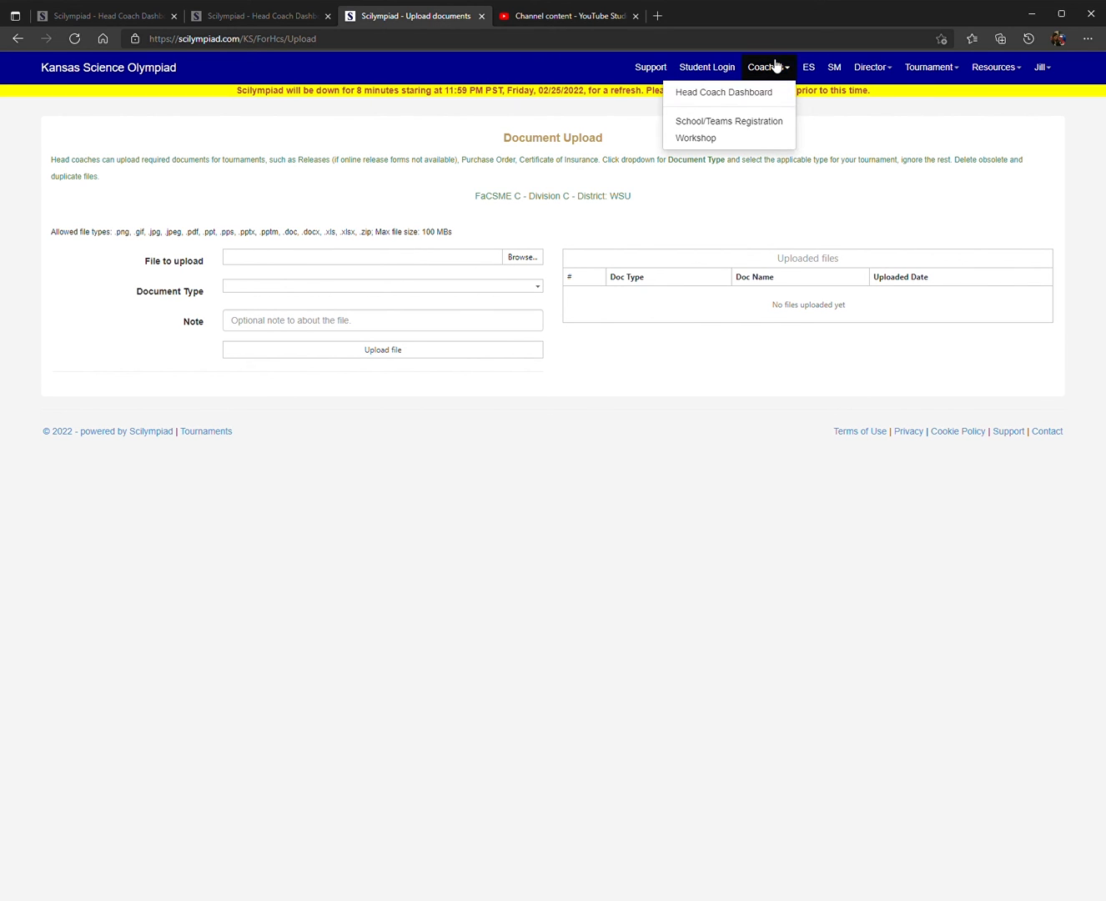
click(764, 91)
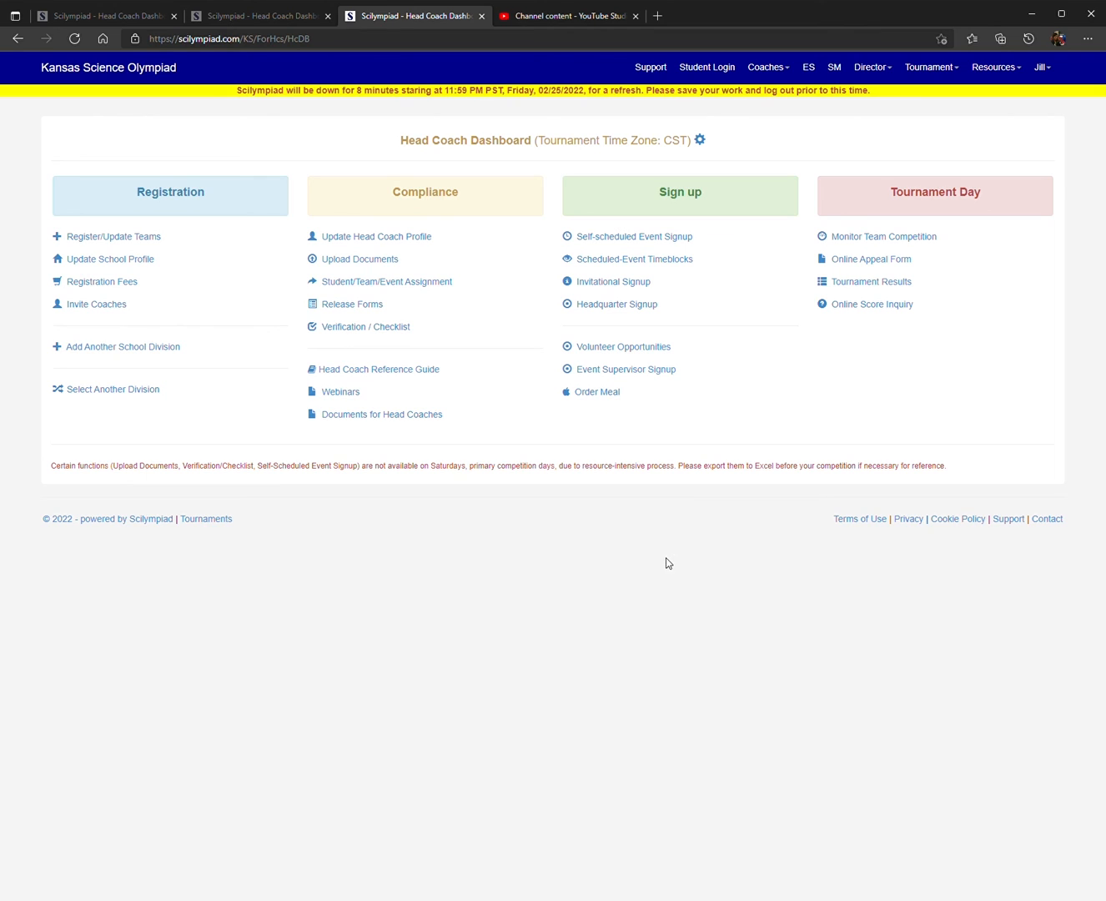
click(364, 415)
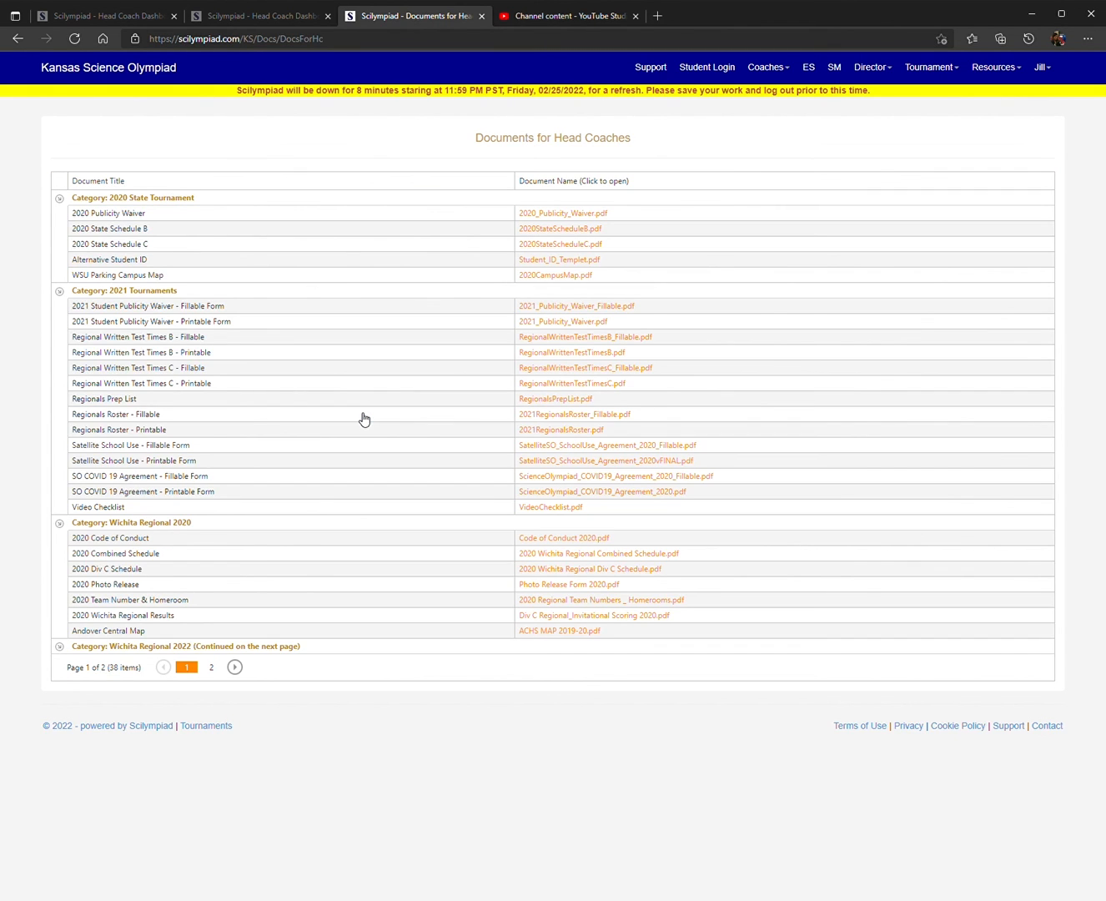